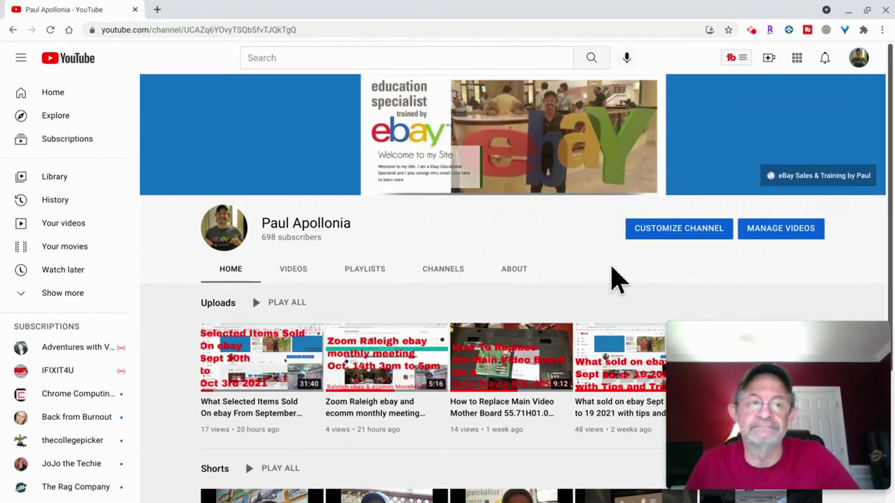
Switch to the fulfilledmerchant Zebra LP2844 guide and follow Step 2's link to the .ppd driver
key("alt+Tab")
left_click(616, 280)
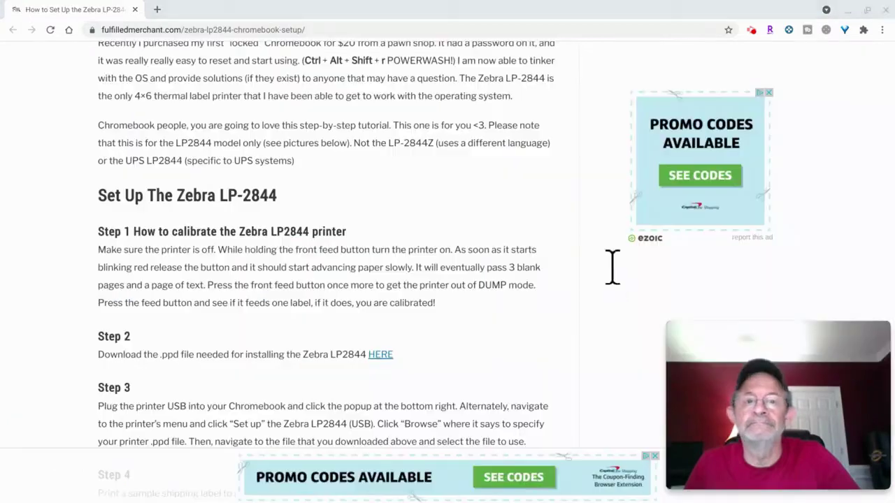
scroll(615, 280, "up", 10)
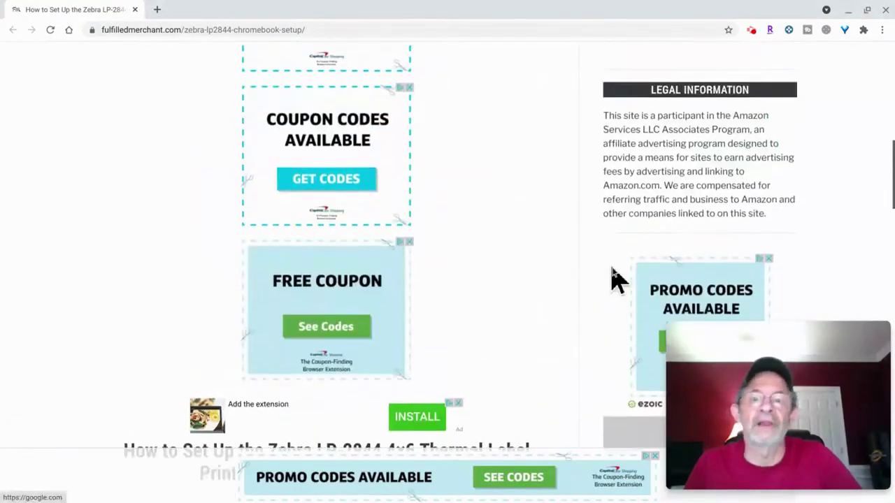
scroll(494, 289, "up", 5)
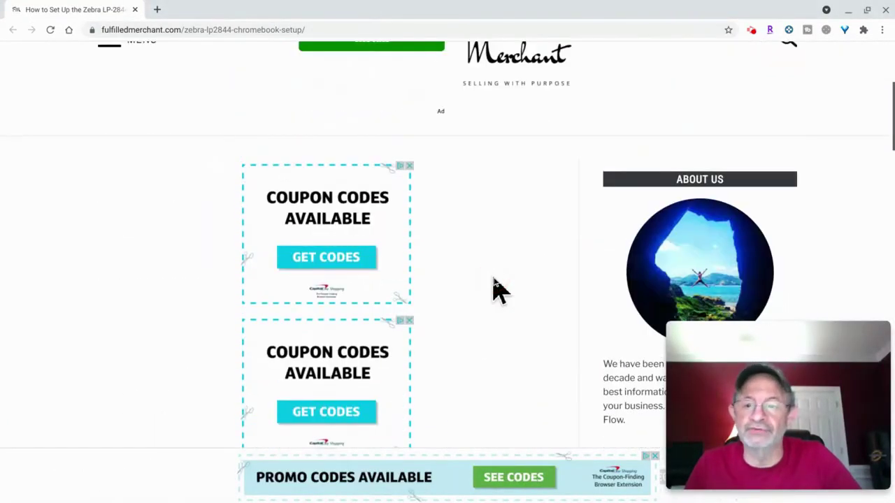
scroll(494, 289, "up", 4)
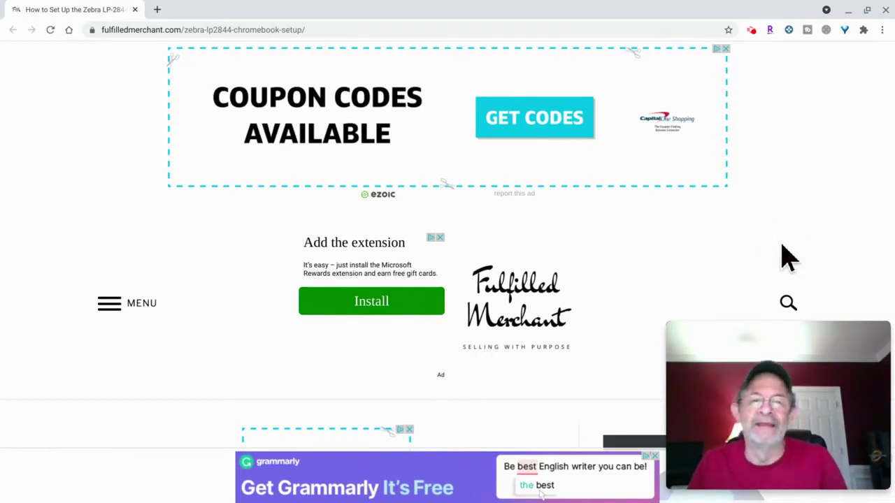
scroll(786, 259, "down", 4)
scroll(786, 259, "up", 2)
scroll(787, 259, "up", 2)
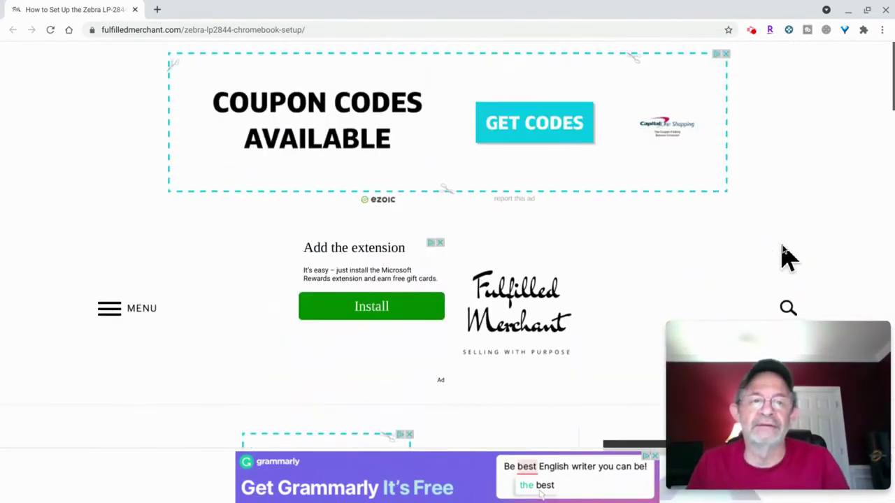
scroll(787, 259, "down", 5)
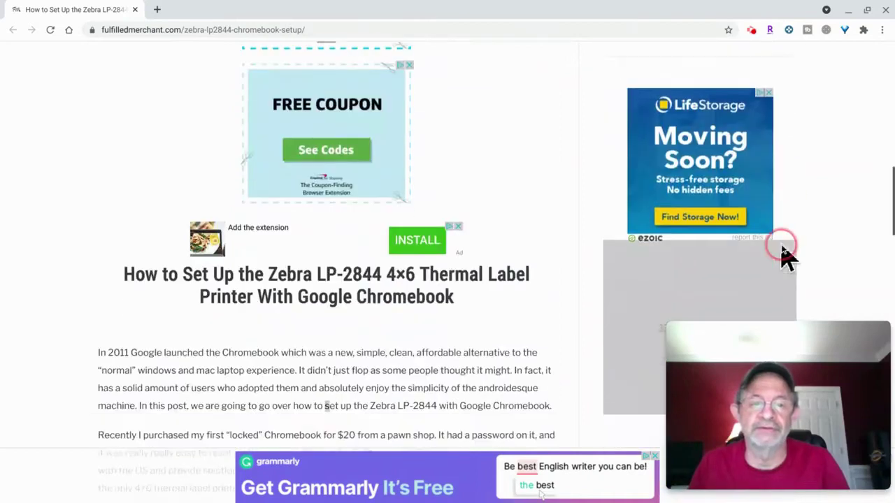
scroll(784, 258, "down", 5)
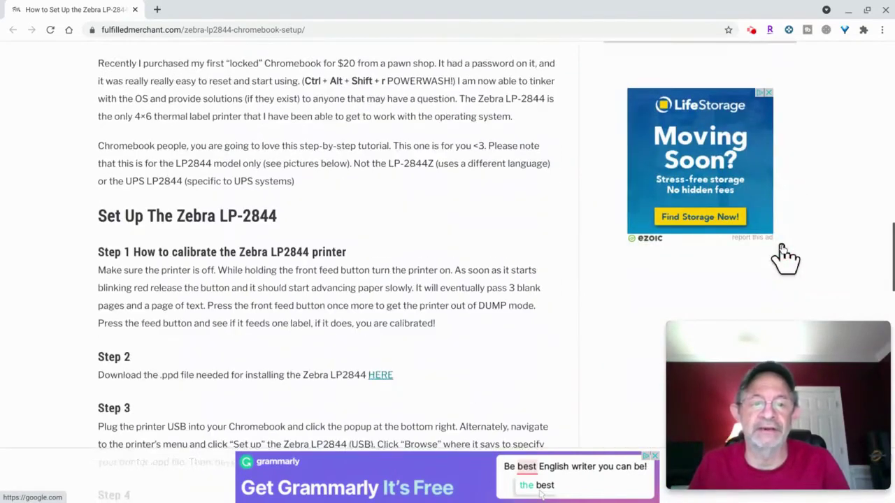
scroll(784, 258, "down", 1)
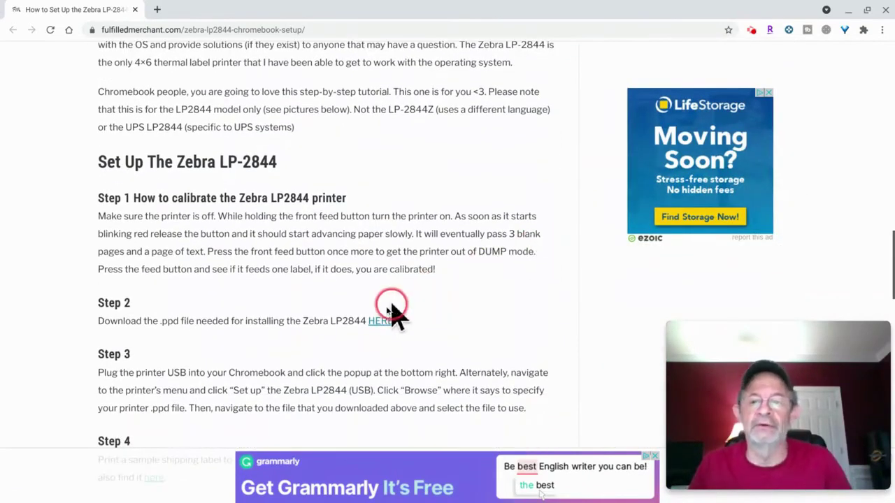
left_click(382, 324)
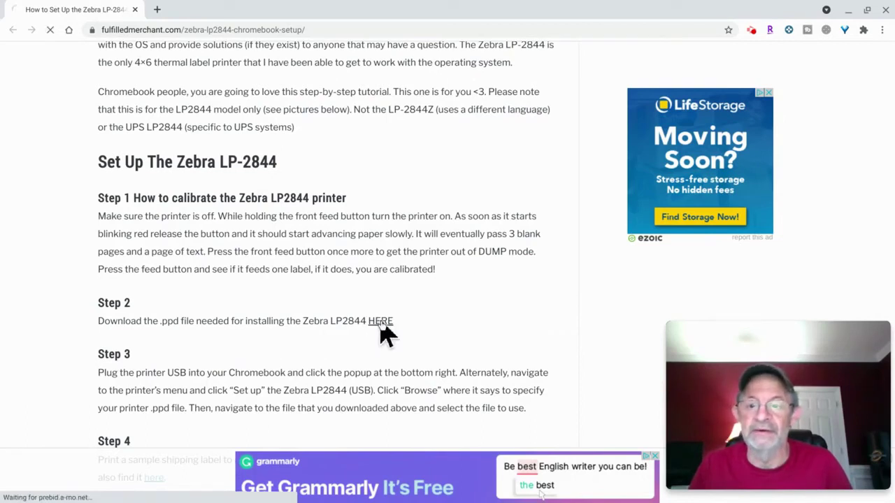
Download zebra.ppd from its Google Drive page and dismiss the download-complete notice
left_click(381, 324)
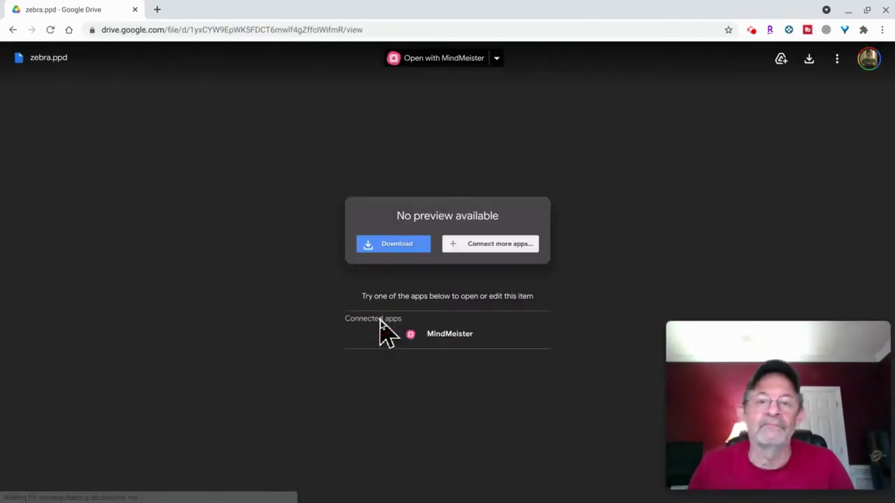
left_click(391, 250)
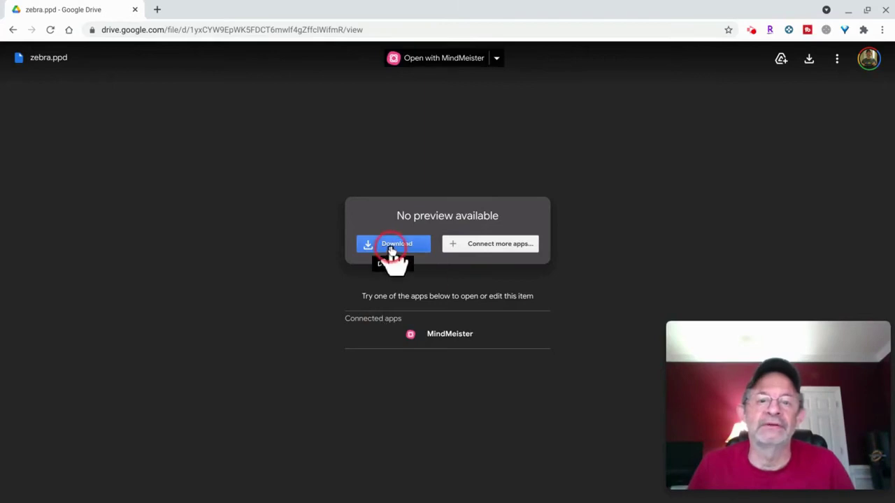
left_click(391, 251)
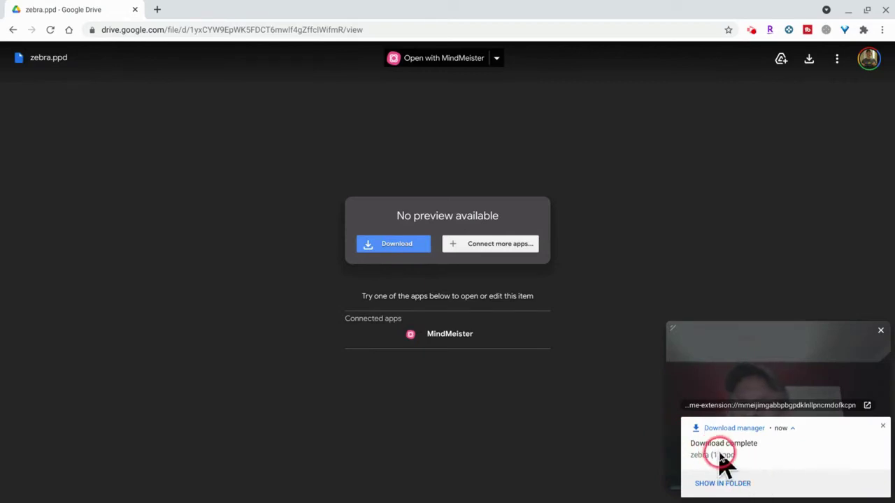
left_click(885, 428)
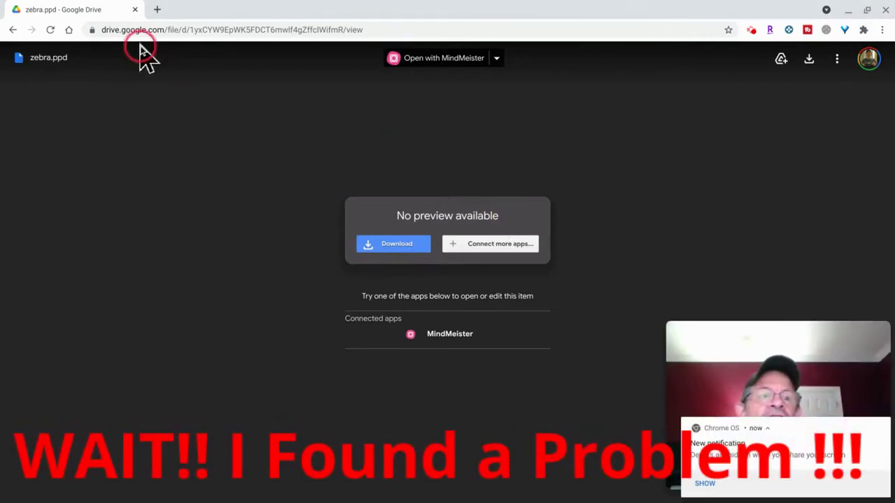
Close the Drive tab and open Printers settings from the Zebra LP2844 USB notification
left_click(135, 10)
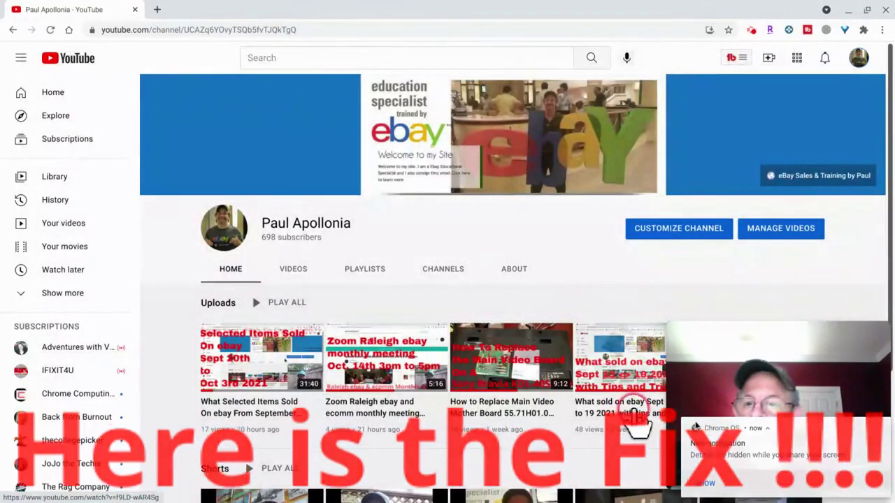
mouse_move(688, 498)
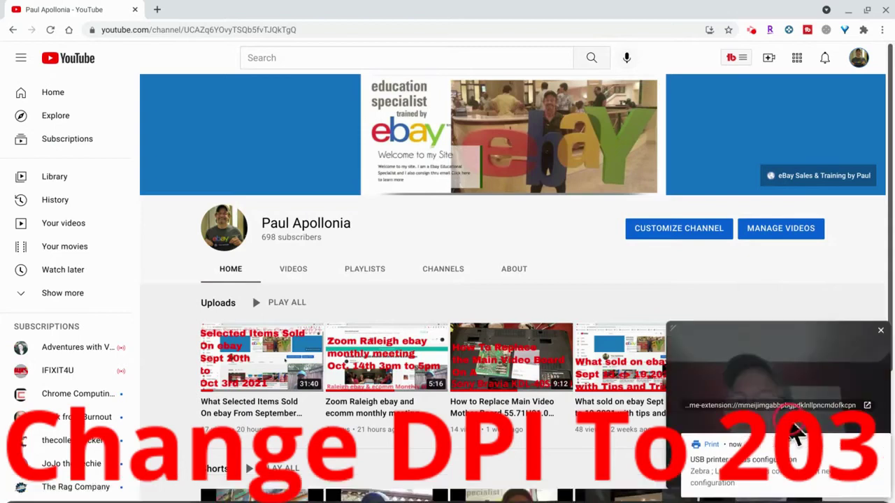
left_click(769, 481)
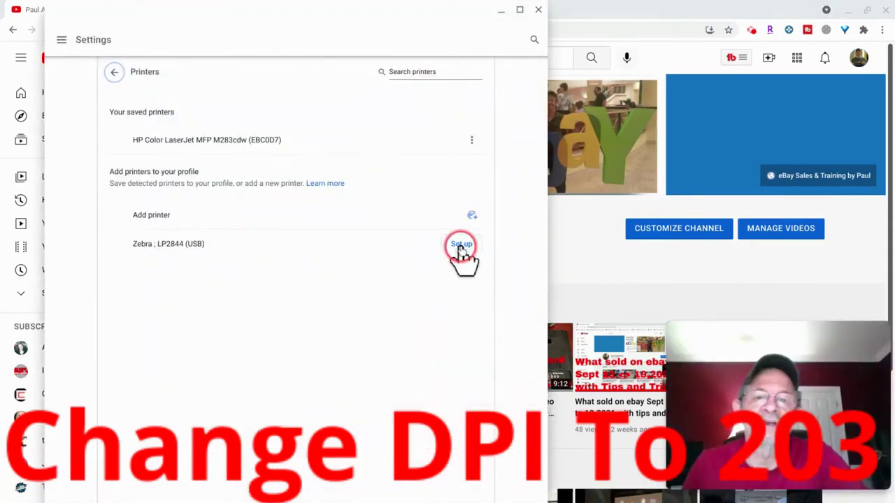
Add the Zebra LP2844 (USB) printer using the zebra.ppd driver file, then close Settings
left_click(460, 245)
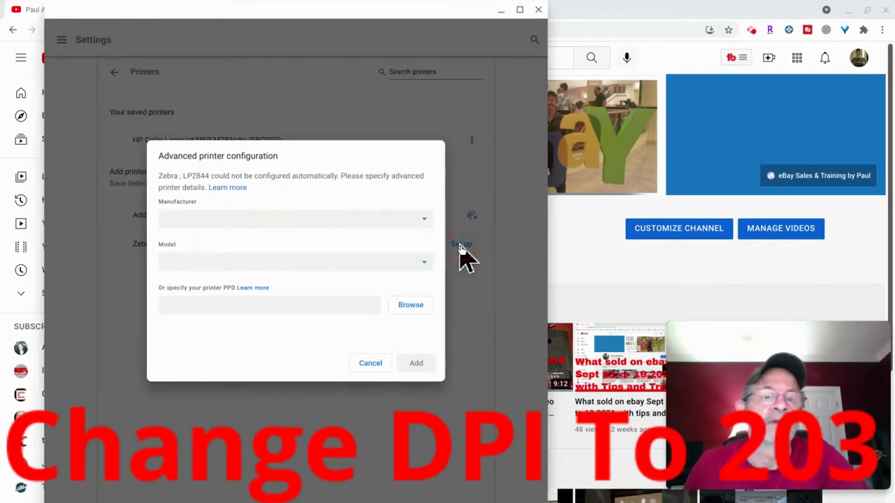
left_click(413, 305)
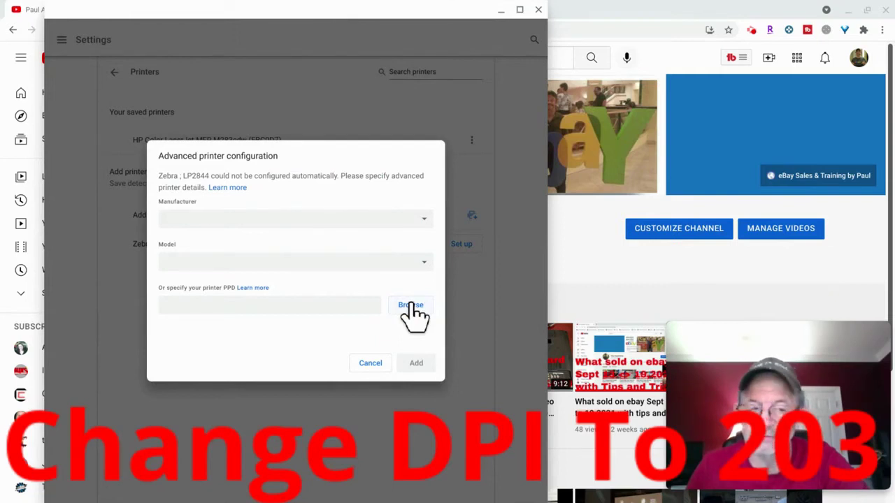
left_click(411, 308)
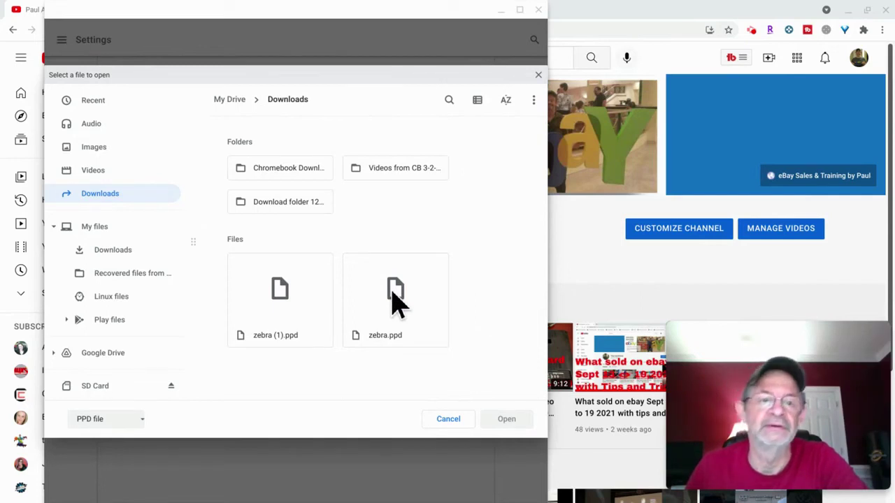
left_click(393, 297)
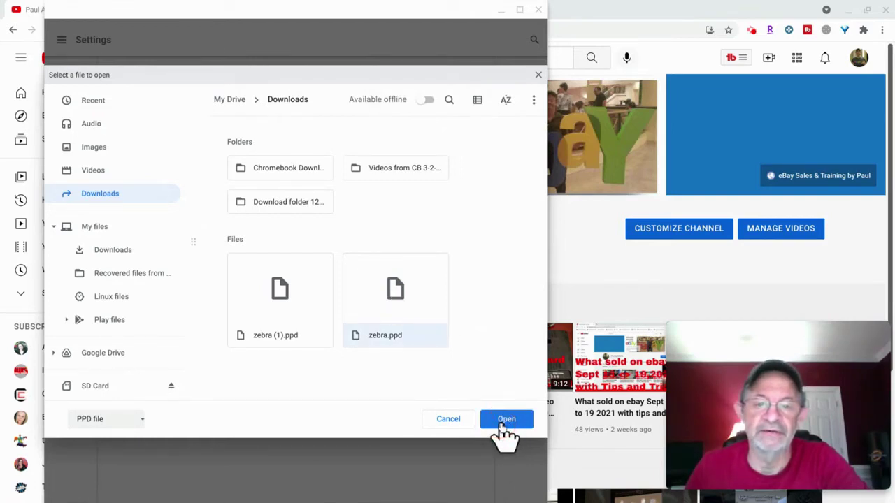
left_click(505, 419)
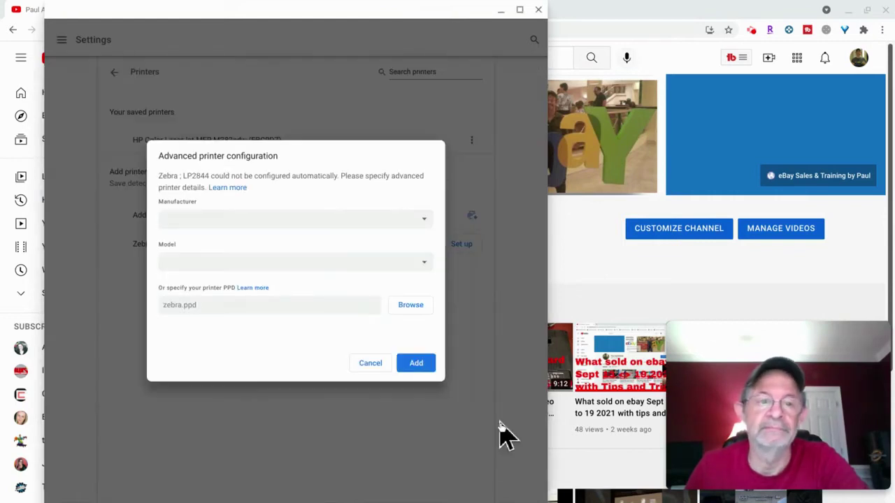
left_click(435, 364)
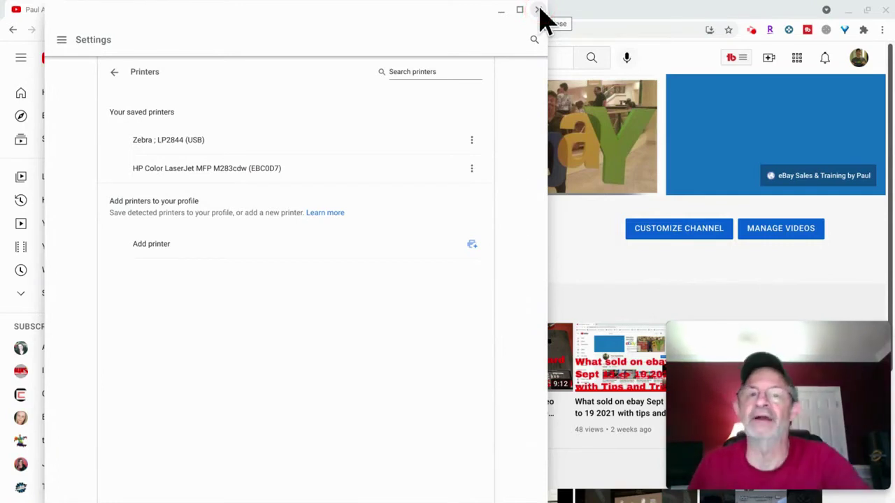
left_click(538, 10)
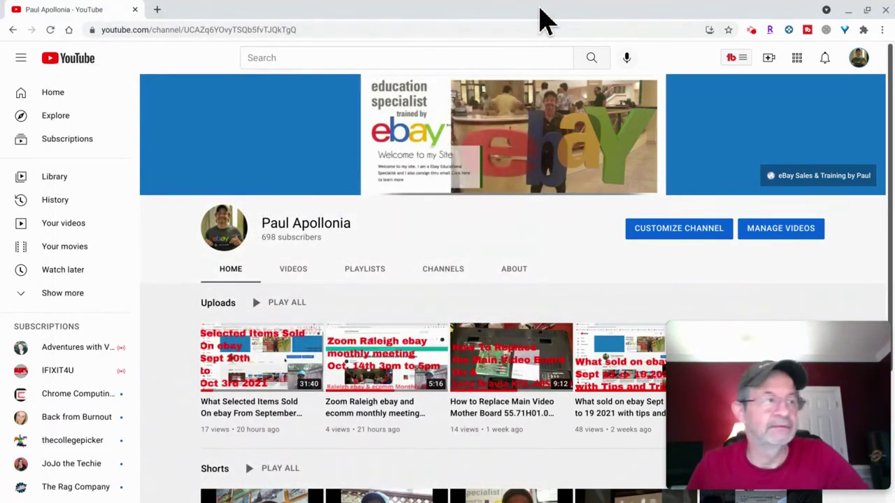
In Seller Hub Shipping labels, choose Reprint Label for the Dell UltraSharp monitor shipment
key("alt+Tab")
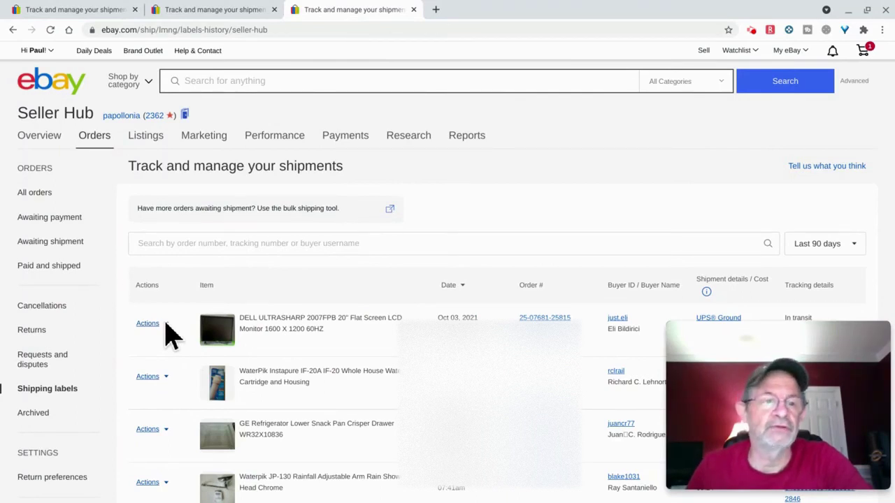
left_click(166, 325)
left_click(165, 339)
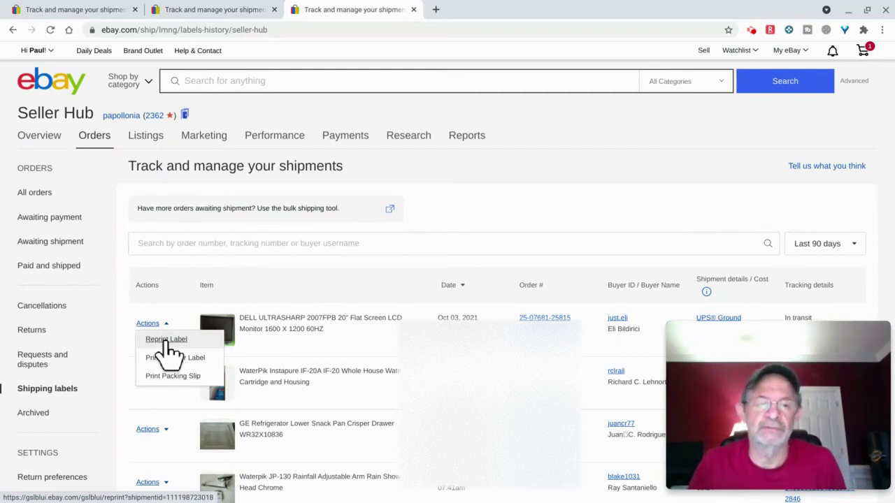
left_click(167, 340)
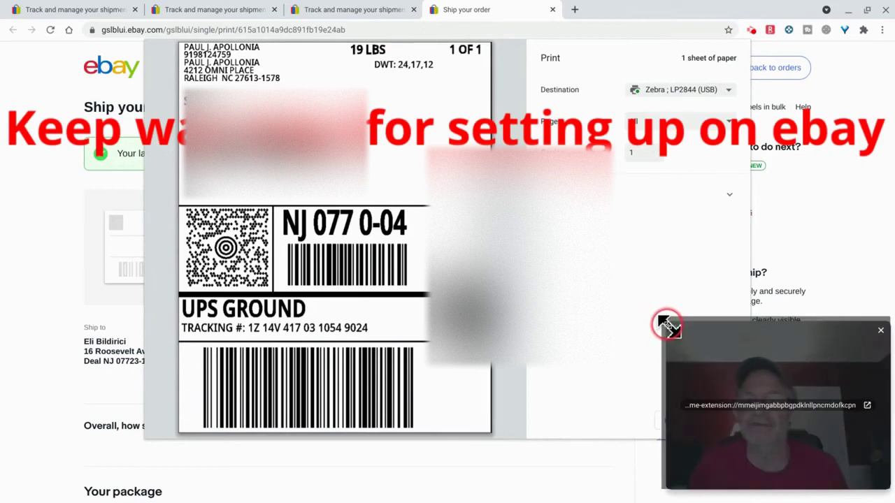
Bring up 4x6-Sample-TheCollegePicker-2.0.pdf, the Priority Mail 2-Day sample label, in Chrome
left_click_drag(665, 324, 746, 386)
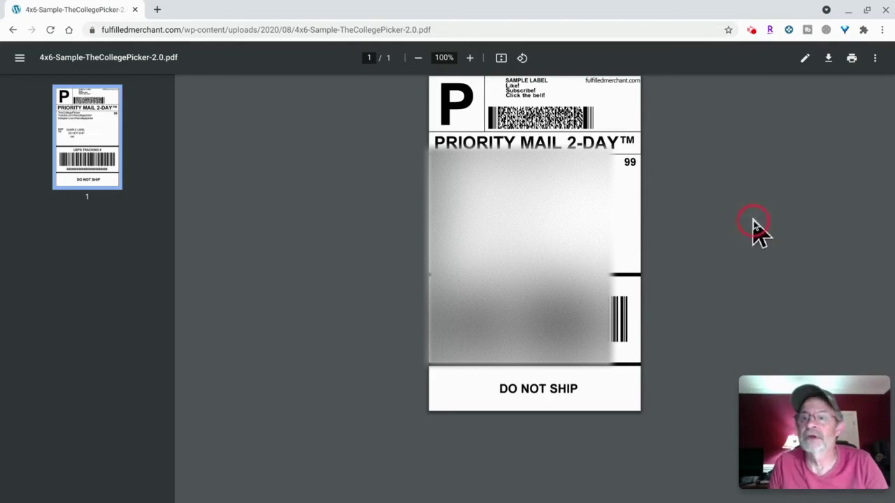
Set the sample label's print quality to 203 dpi for the Zebra LP2844 destination
left_click(852, 58)
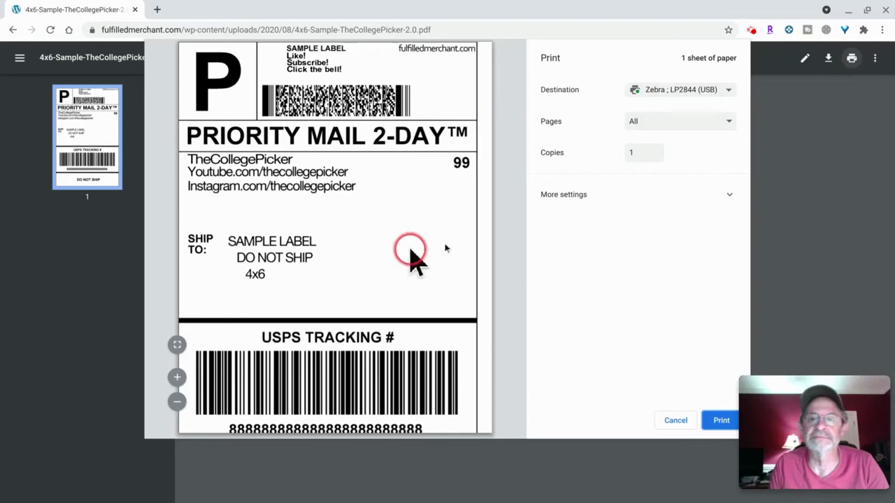
left_click(734, 194)
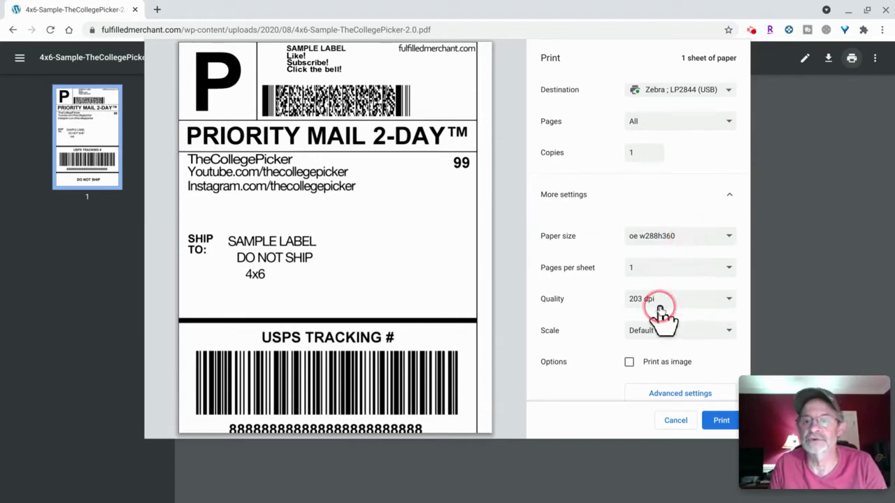
left_click(729, 301)
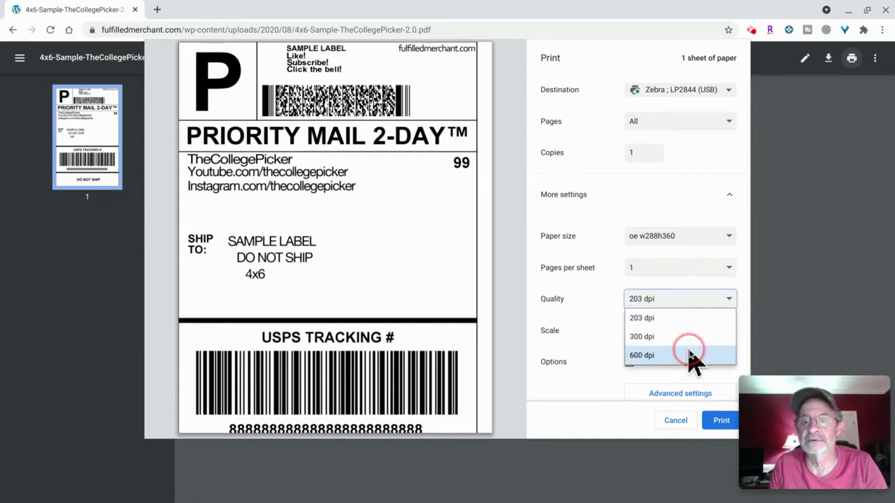
left_click(679, 319)
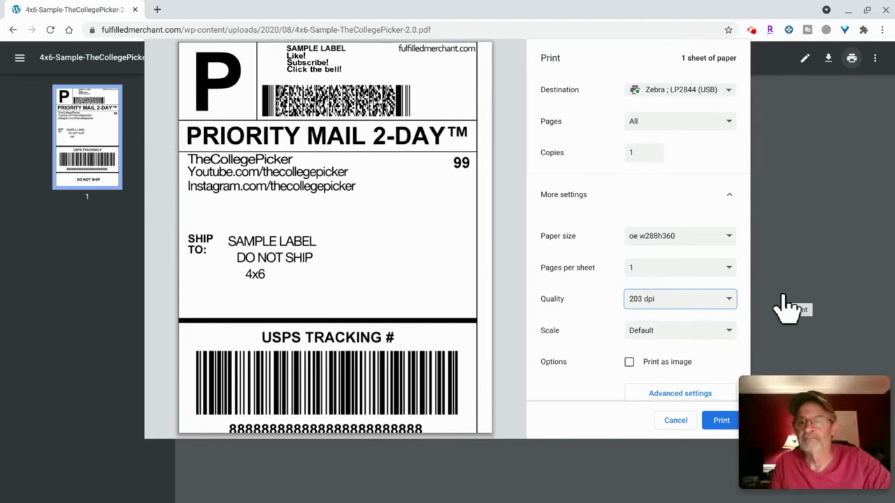
left_click(758, 326)
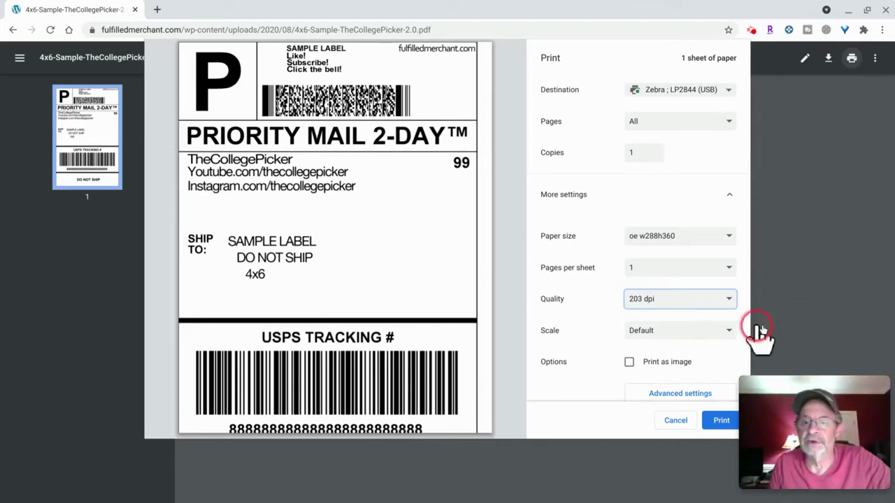
Cancel printing and return to Ship your order for the LG dishwasher diverter motor
left_click(675, 421)
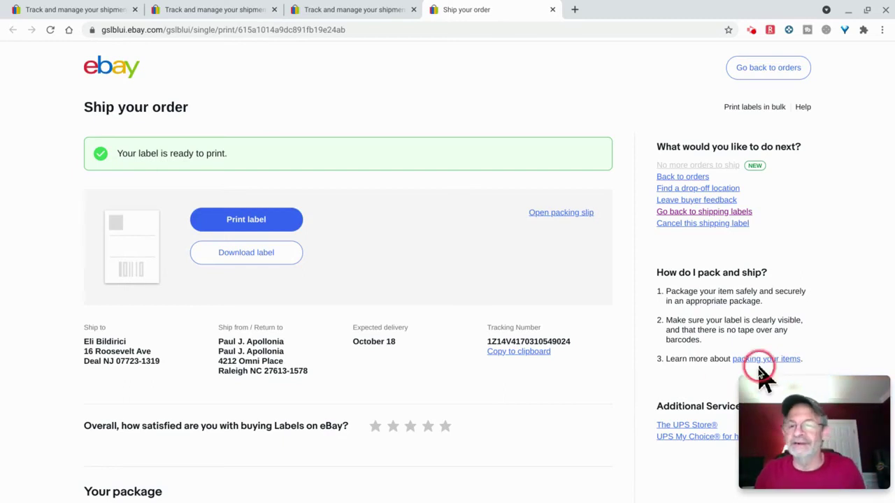
mouse_move(744, 378)
left_click_drag(743, 378, 631, 325)
Open the other order's shipping page showing its 14 lb, 4x4x4 in package and $21.52 Priority Mail
left_click(815, 220)
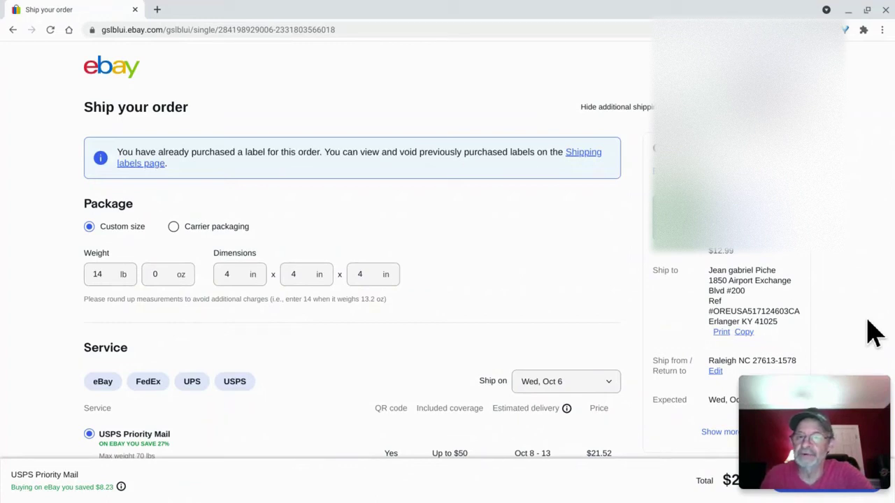
left_click(844, 301)
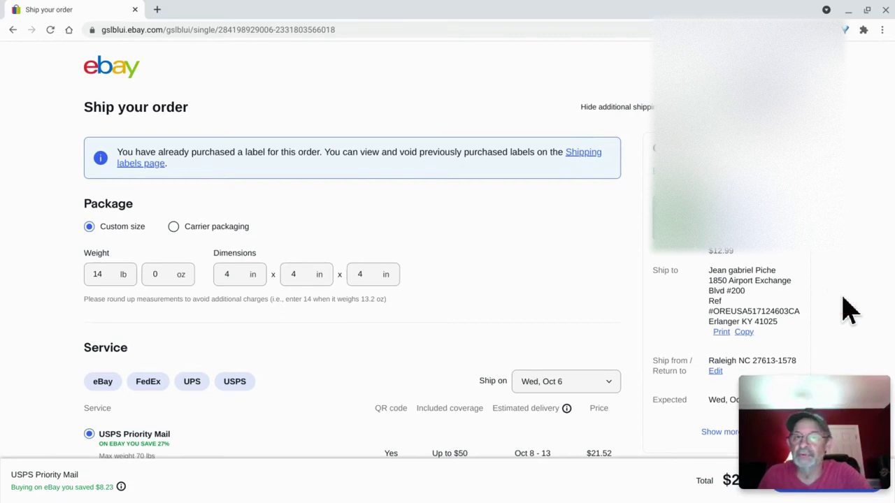
scroll(843, 301, "down", 3)
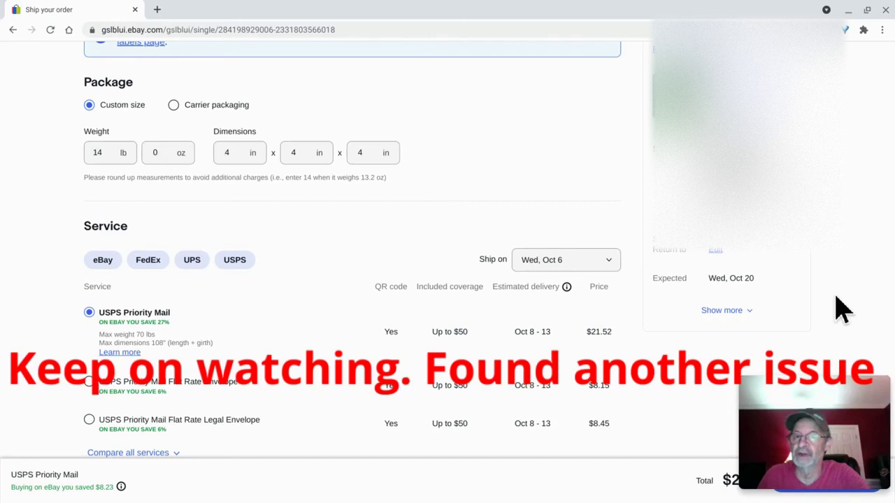
Show more of the order summary to reveal the $36.36 value and PDF 4" x 6" format
left_click(719, 311)
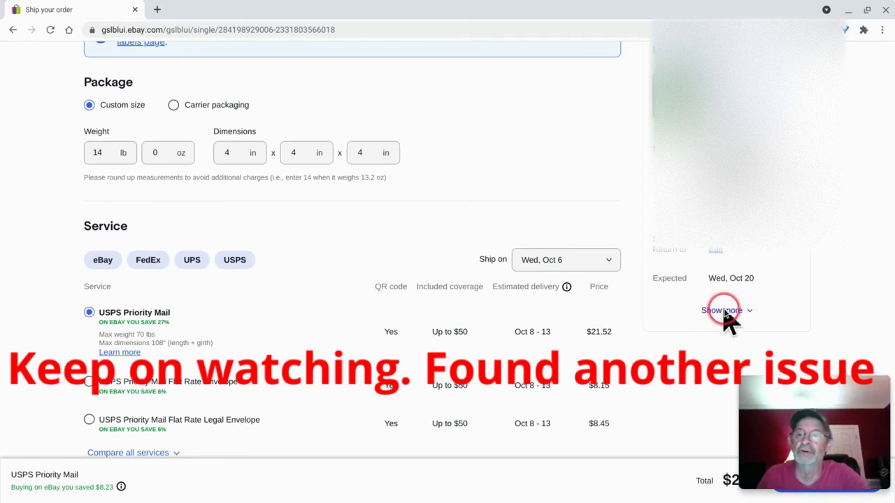
scroll(778, 292, "up", 2)
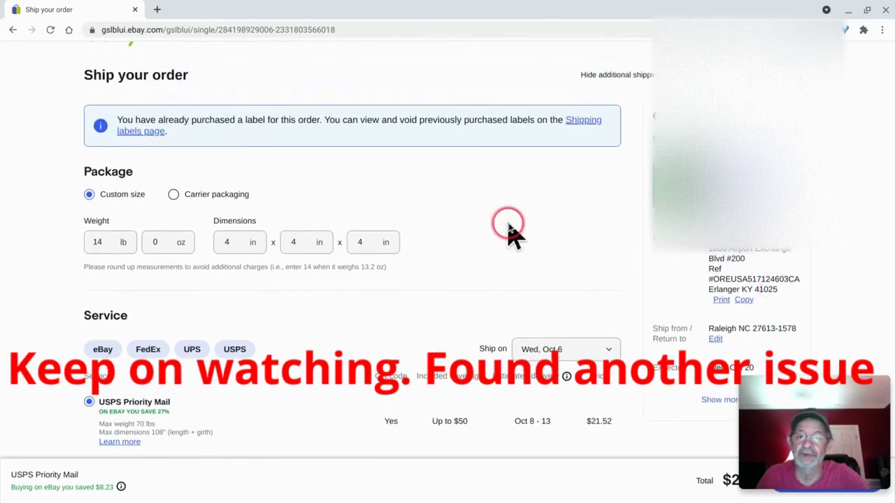
scroll(853, 231, "down", 1)
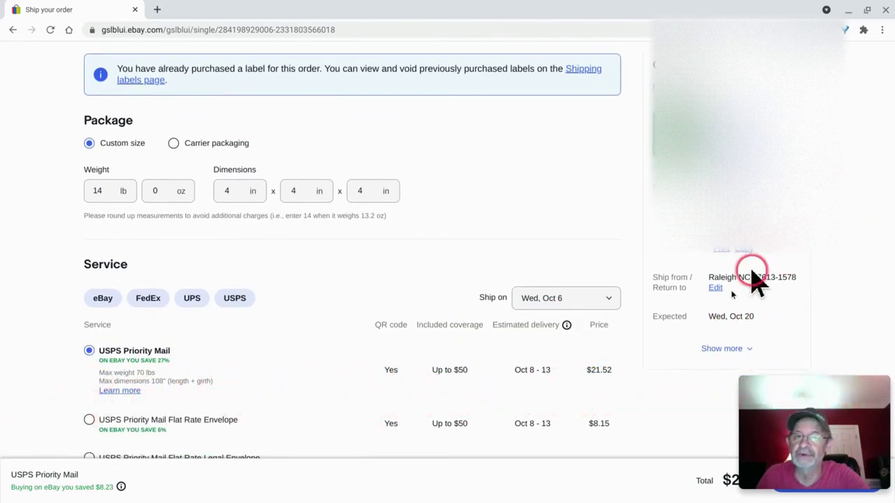
left_click(713, 351)
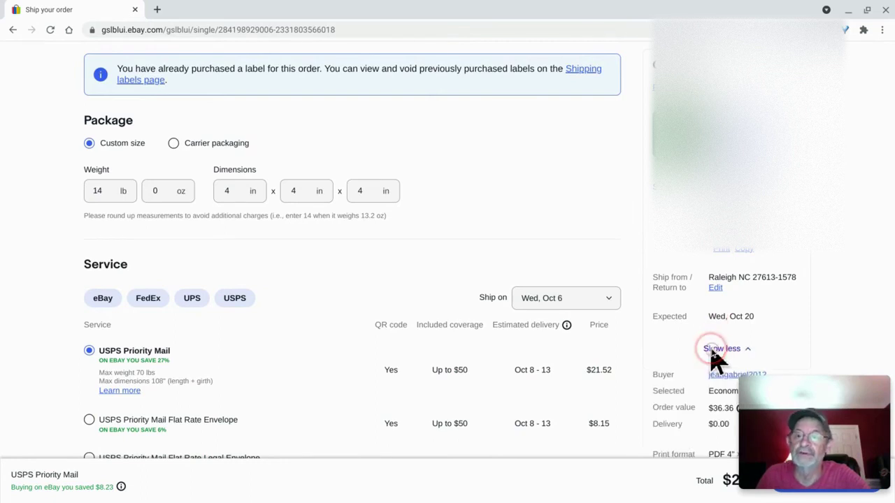
scroll(825, 279, "down", 2)
scroll(825, 284, "down", 1)
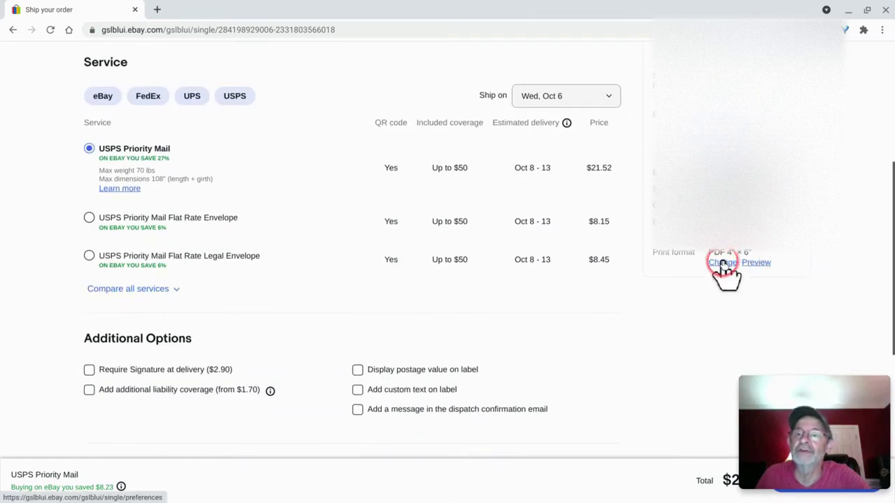
left_click_drag(723, 264, 724, 294)
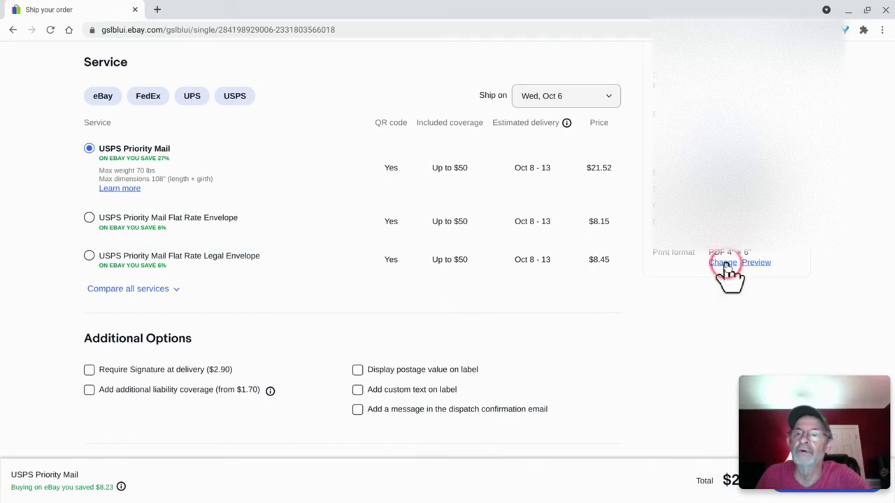
Change eBay's label print format to PDF file at 4" × 6" and save it
left_click(725, 264)
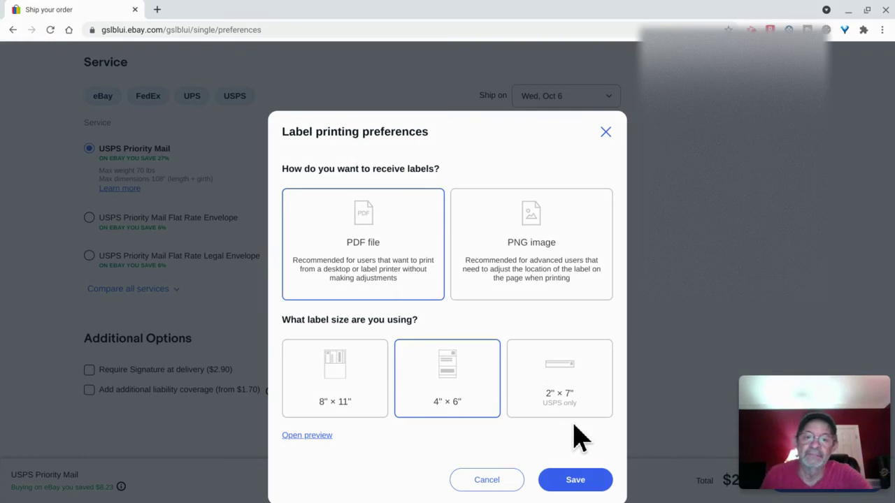
left_click(427, 355)
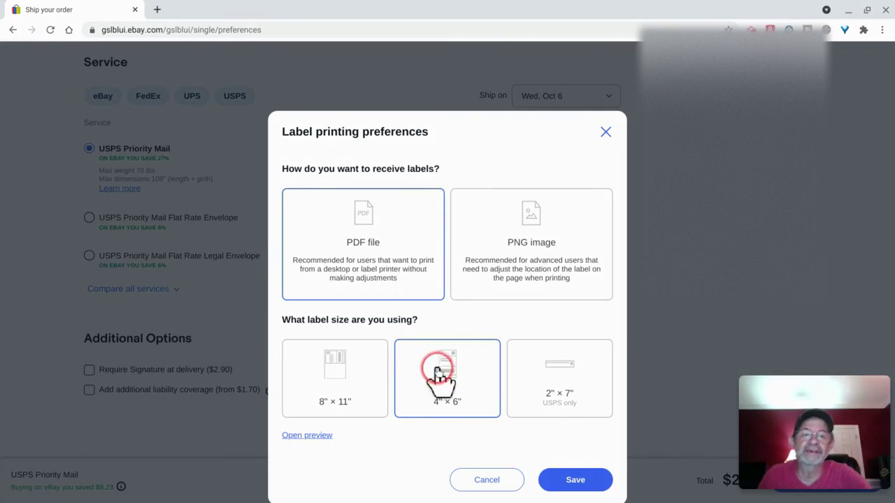
left_click(577, 484)
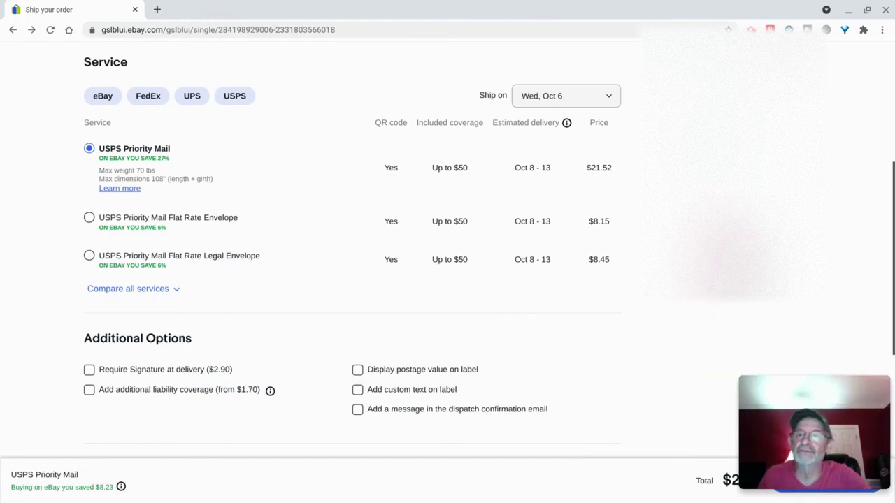
Reopen the Print format preferences, check 4" × 6" PDF is still selected, and save again
left_click(860, 312)
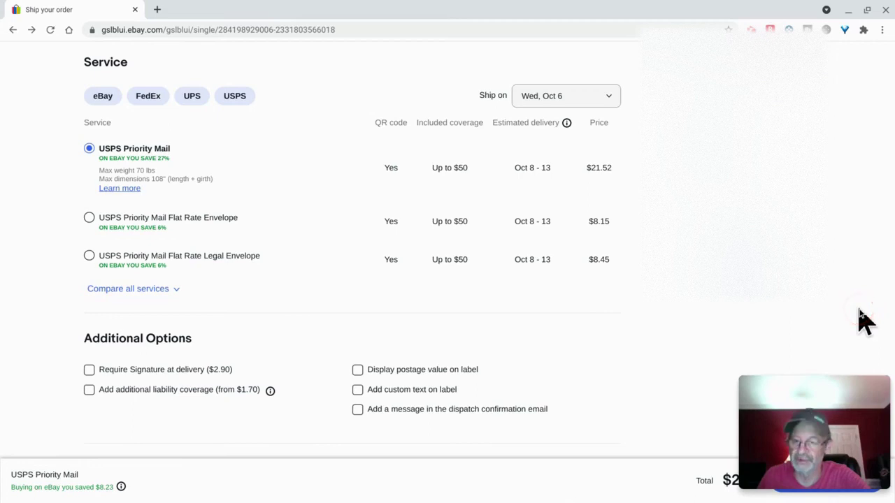
scroll(860, 318, "up", 2)
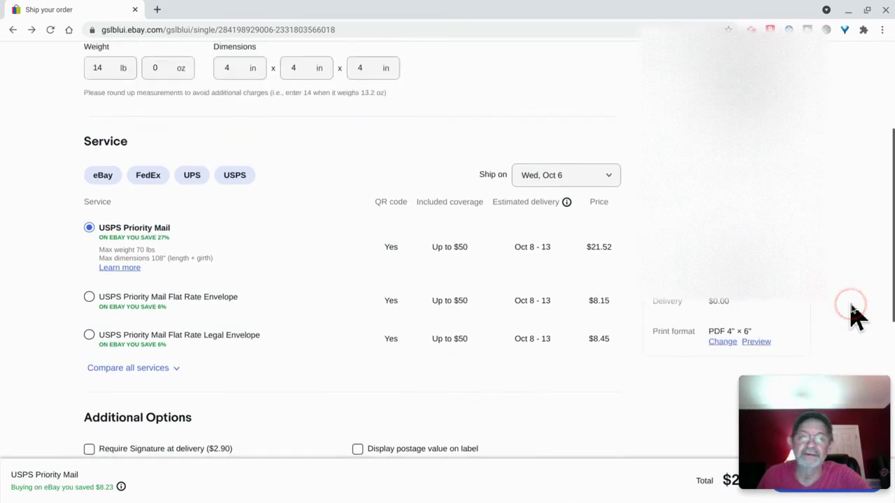
scroll(858, 316, "up", 3)
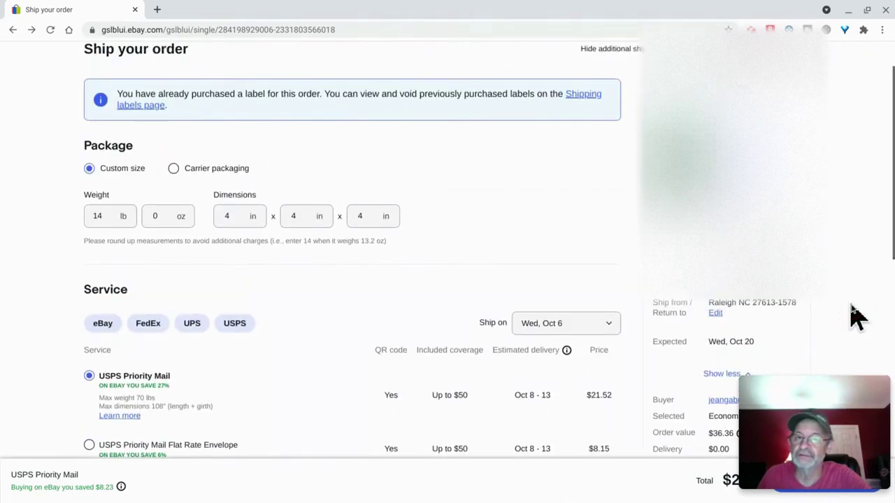
scroll(859, 316, "up", 1)
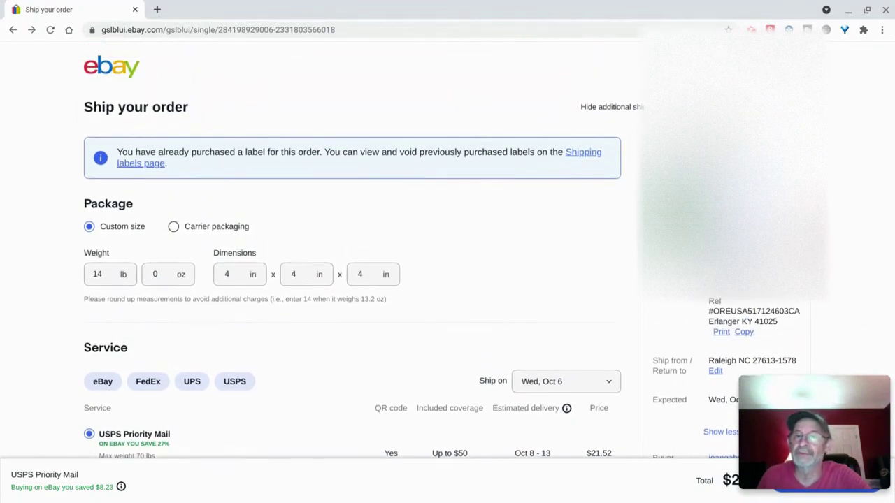
scroll(846, 244, "down", 3)
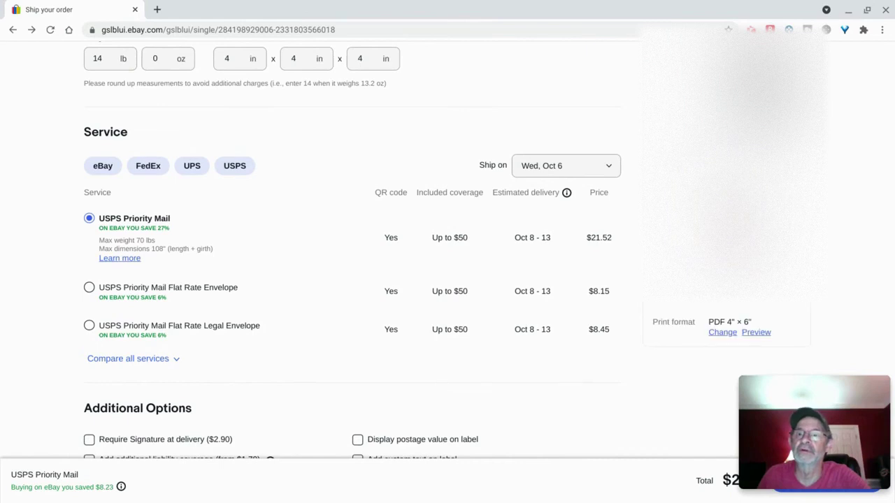
left_click(722, 333)
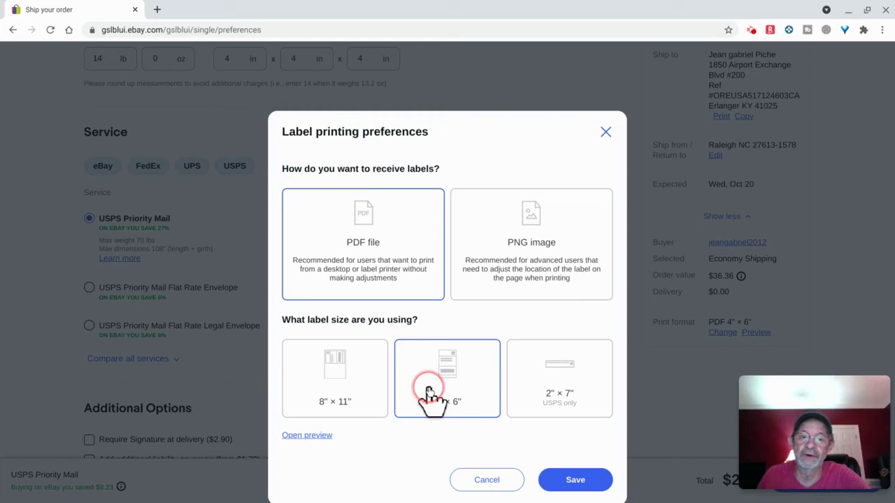
left_click(564, 481)
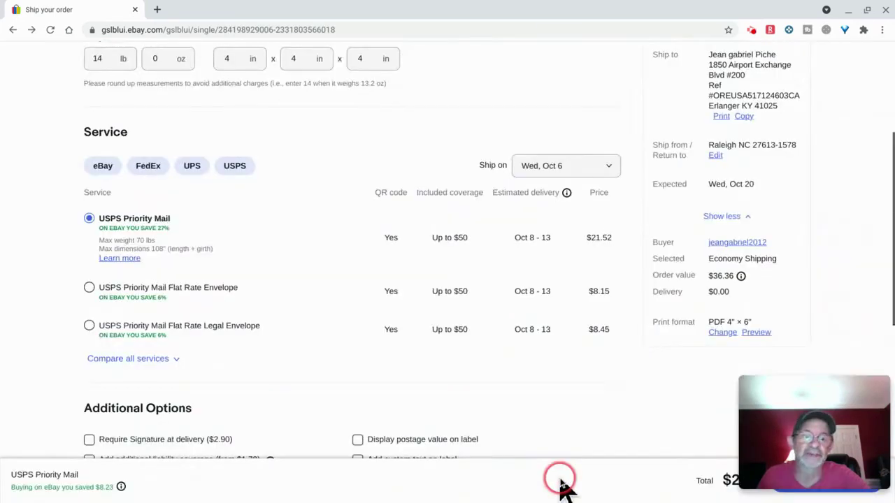
Preview the US_4x6_sample.pdf sample label from the Print format section
left_click(748, 334)
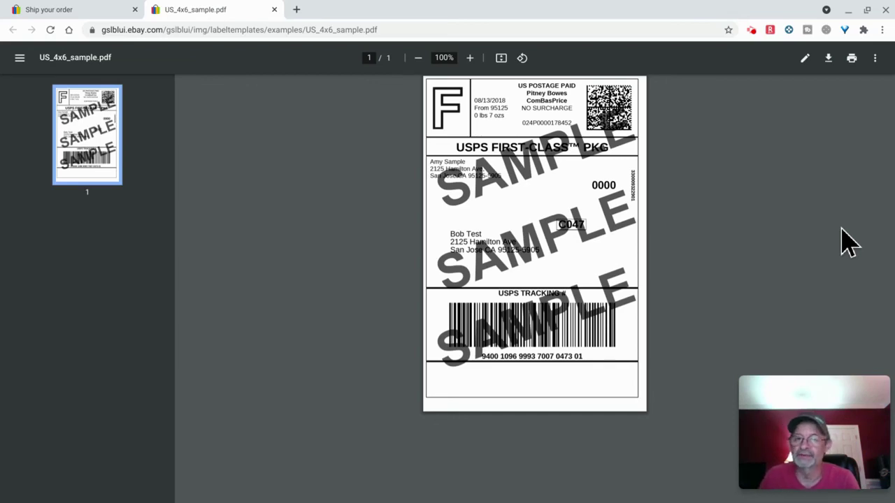
Print US_4x6_sample.pdf on the Zebra LP2844 with Scale set to Fit to paper
key("ctrl+p")
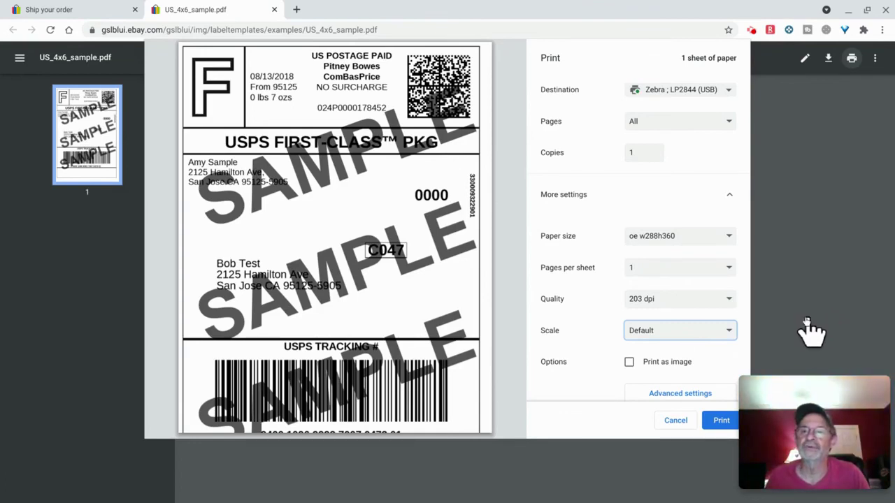
left_click(730, 330)
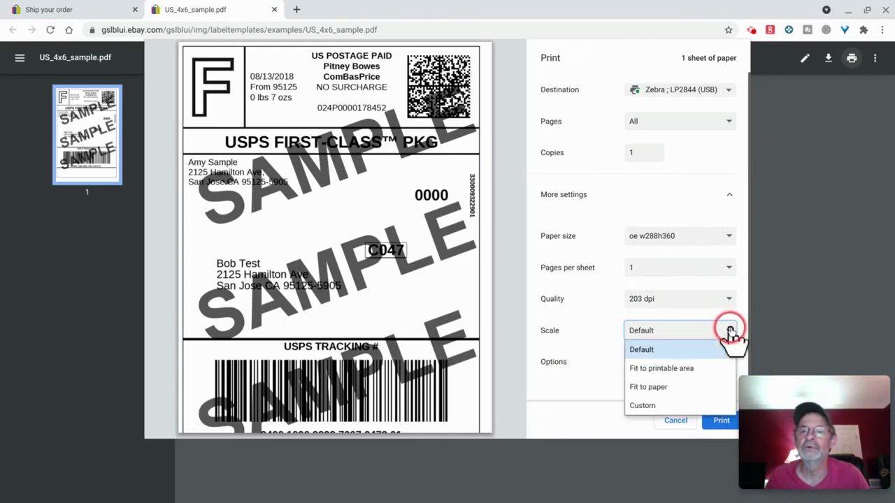
left_click(690, 370)
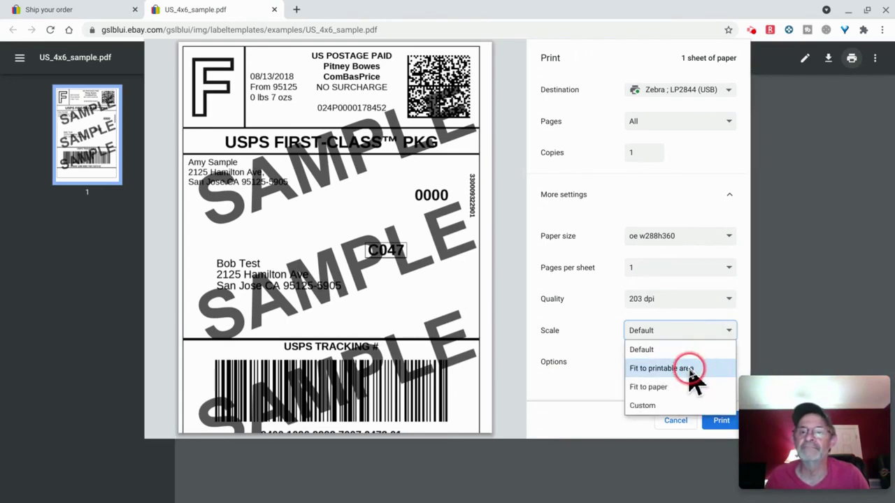
left_click(690, 387)
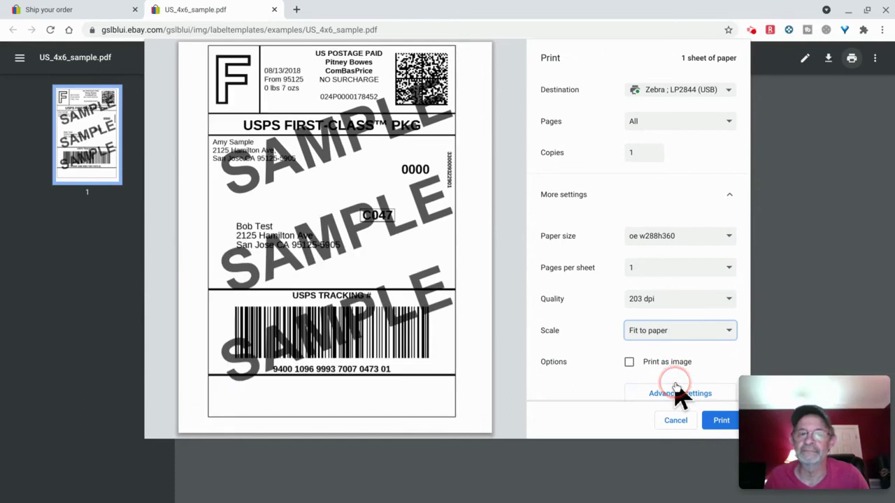